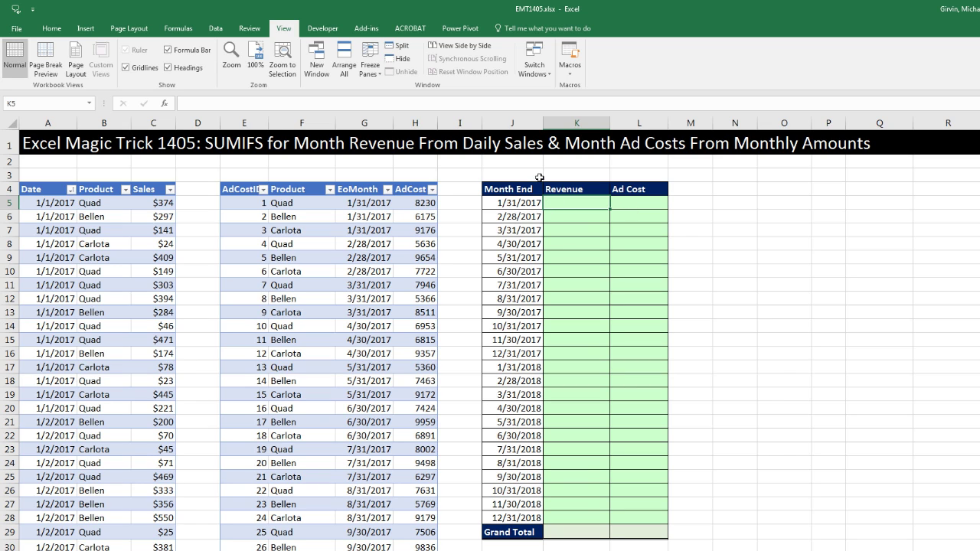
- Enter =EOMONTH(J5,-1) in K5 to return the end of the previous month
click(629, 203)
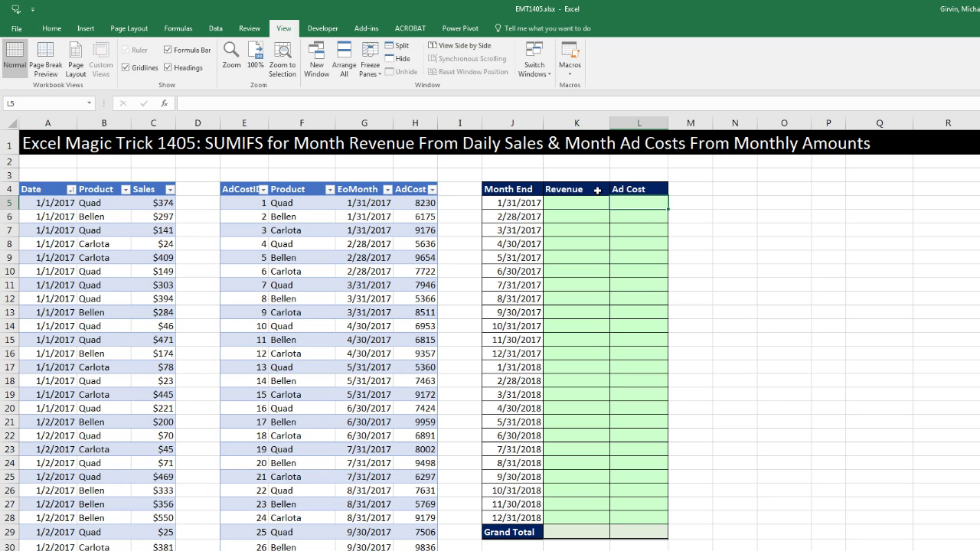
click(566, 201)
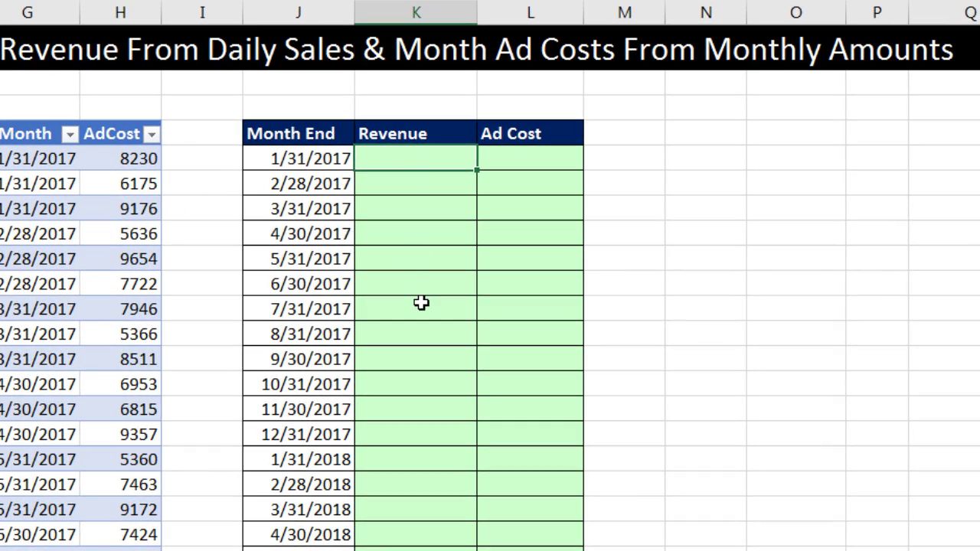
text(=eo)
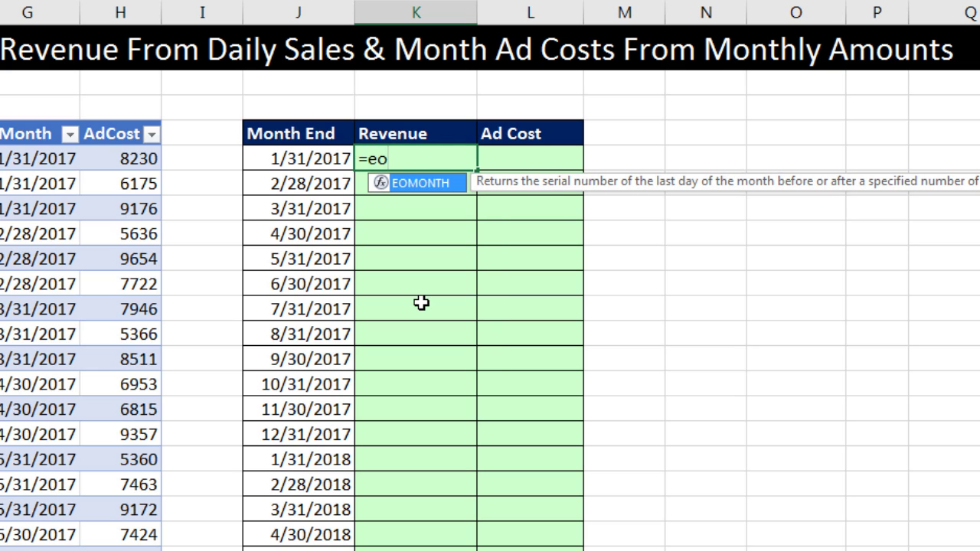
key(Tab)
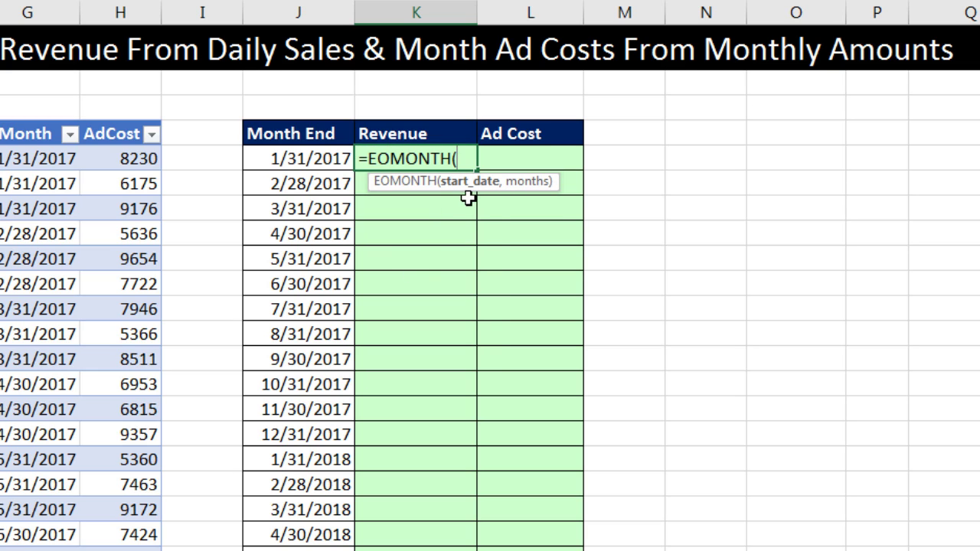
click(275, 169)
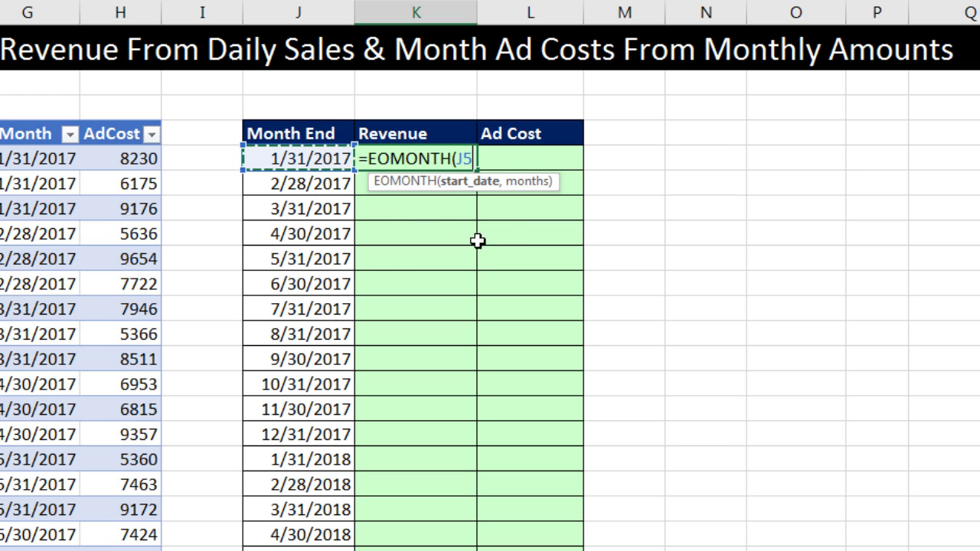
text(,-)
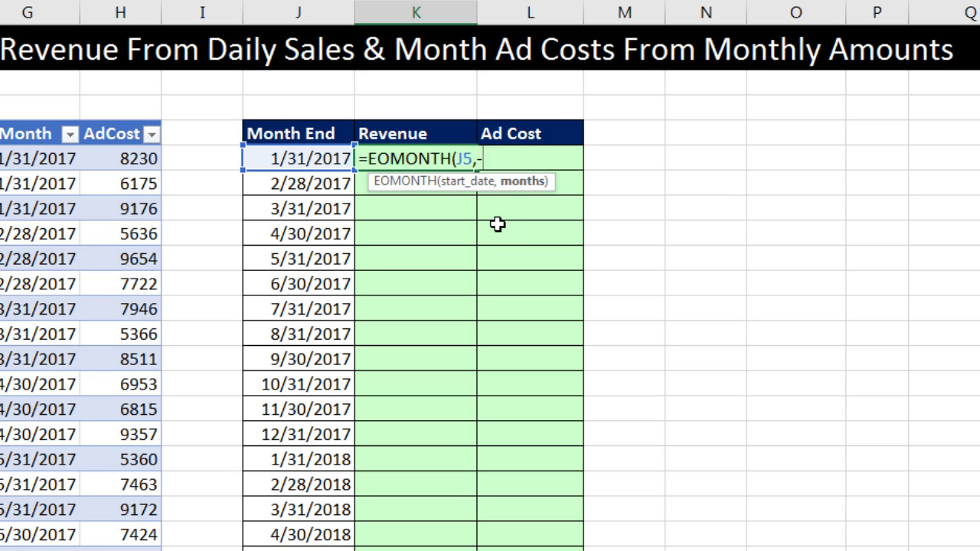
text(1))
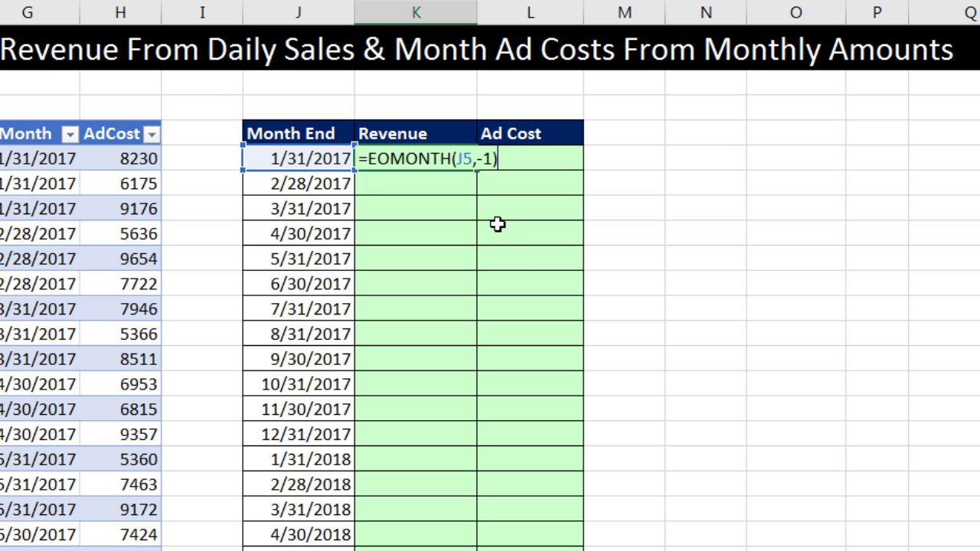
key(ctrl+Return)
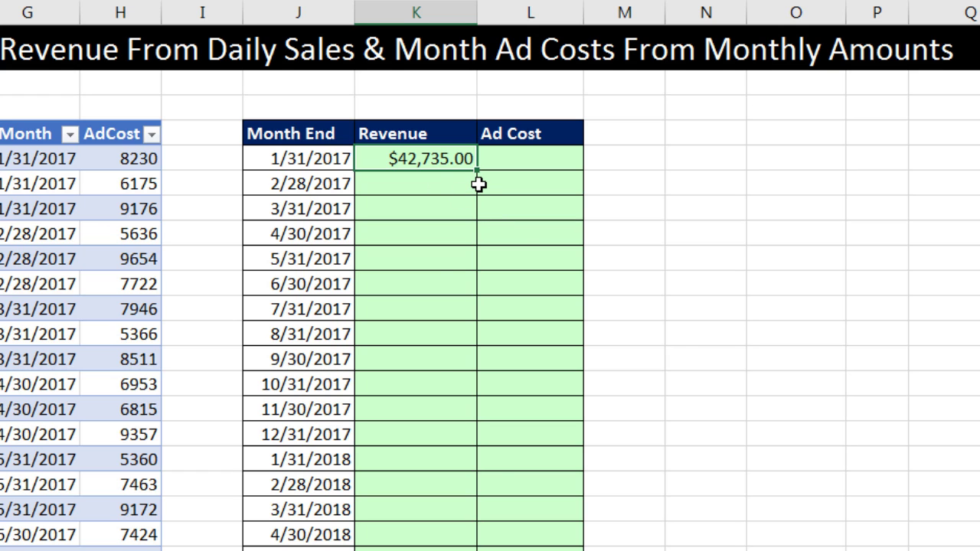
- Apply a Date number format to K5
key(ctrl+1)
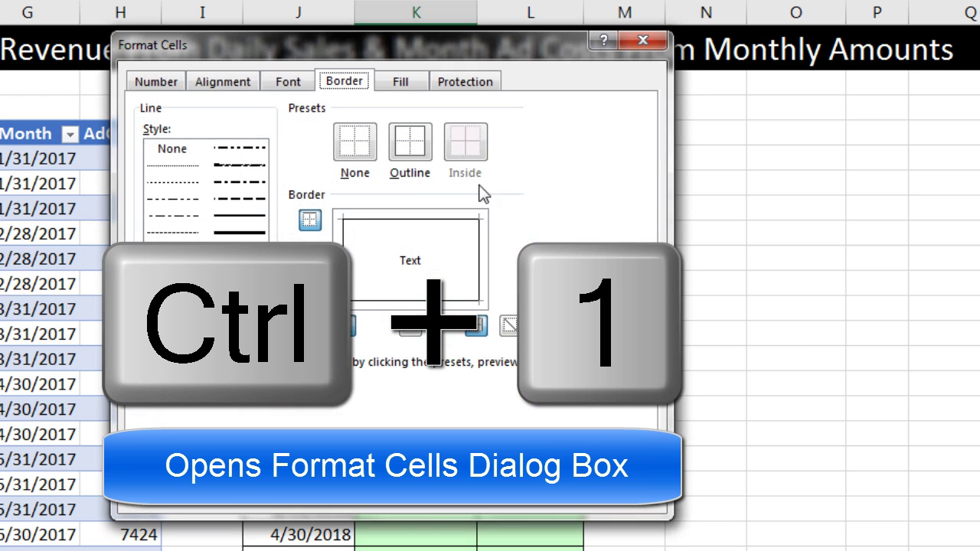
click(173, 83)
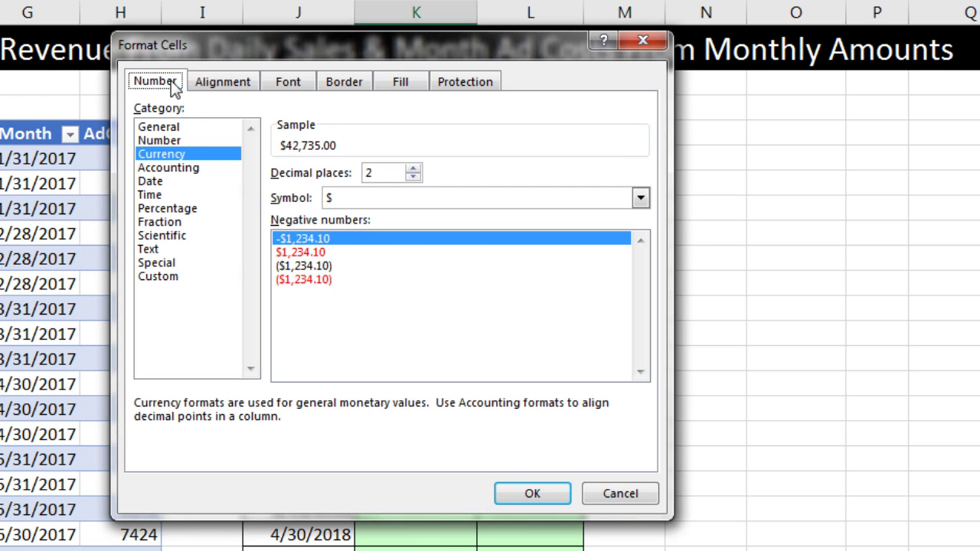
click(173, 182)
key(Return)
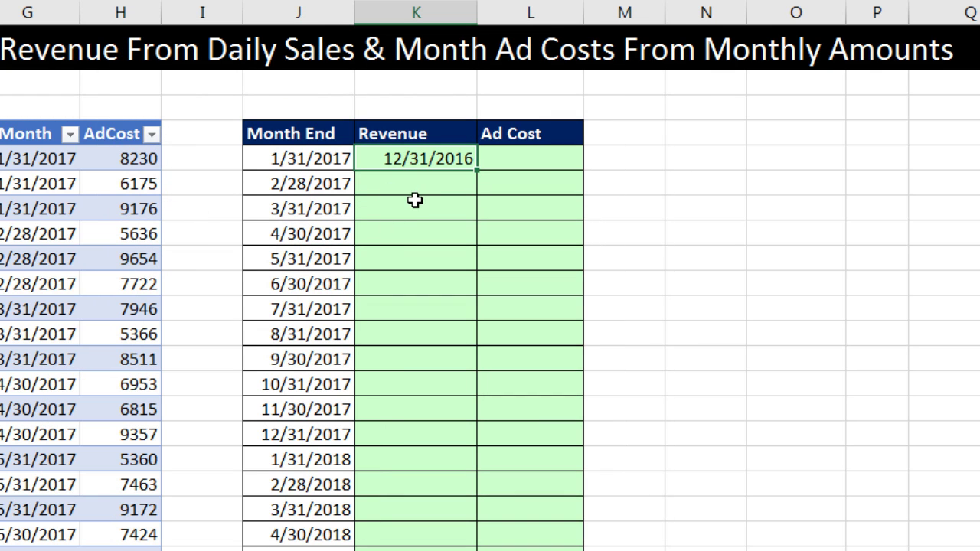
- Append +1 to K5's formula so it shows 1/1/2017
key(F2)
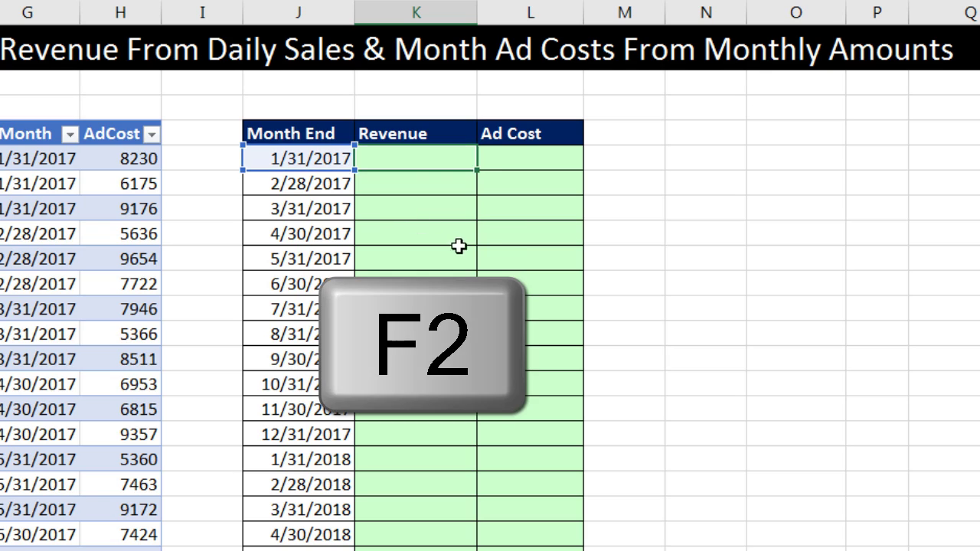
text(+)
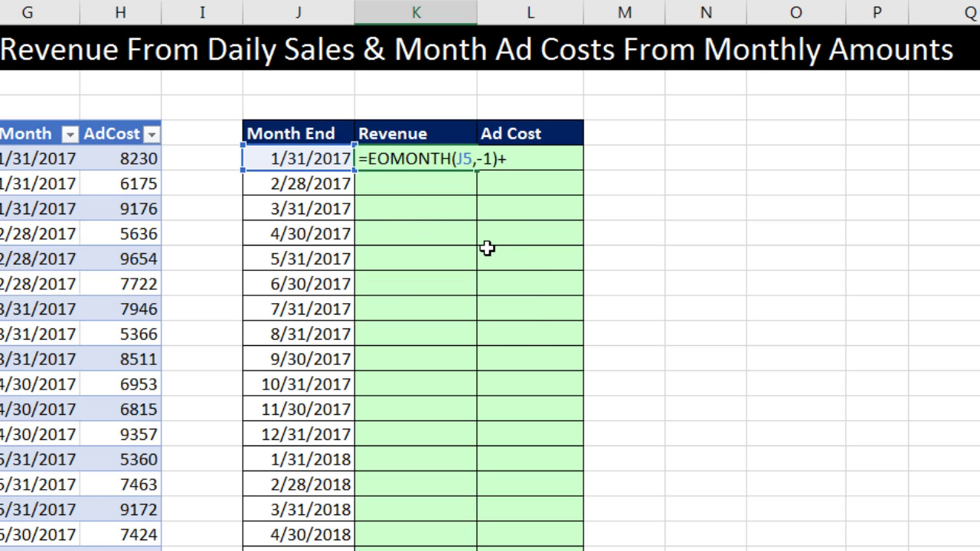
text(1)
key(ctrl+Return)
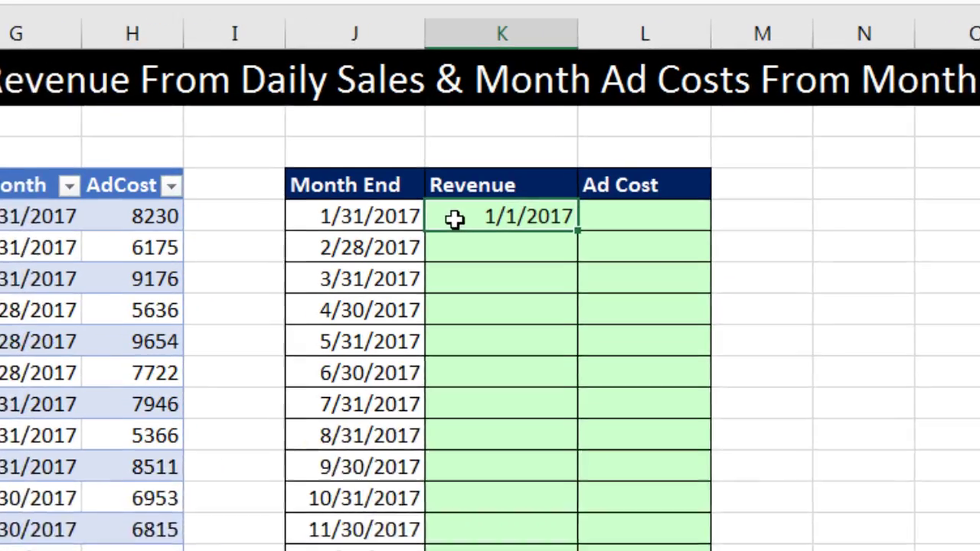
- Insert SUMIFS( at the start of K5's =EOMONTH(J5,-1)+1 formula
key(F2)
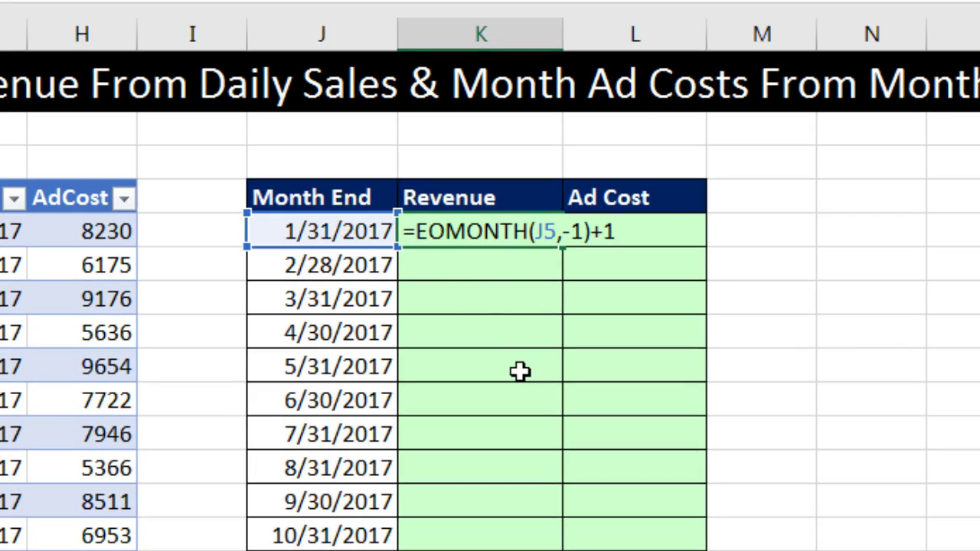
text(sumi)
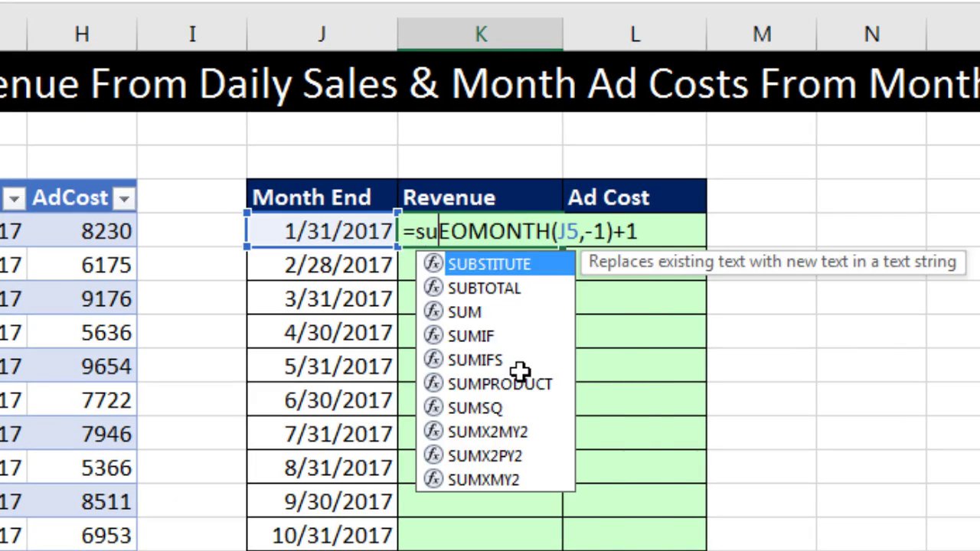
key(Down)
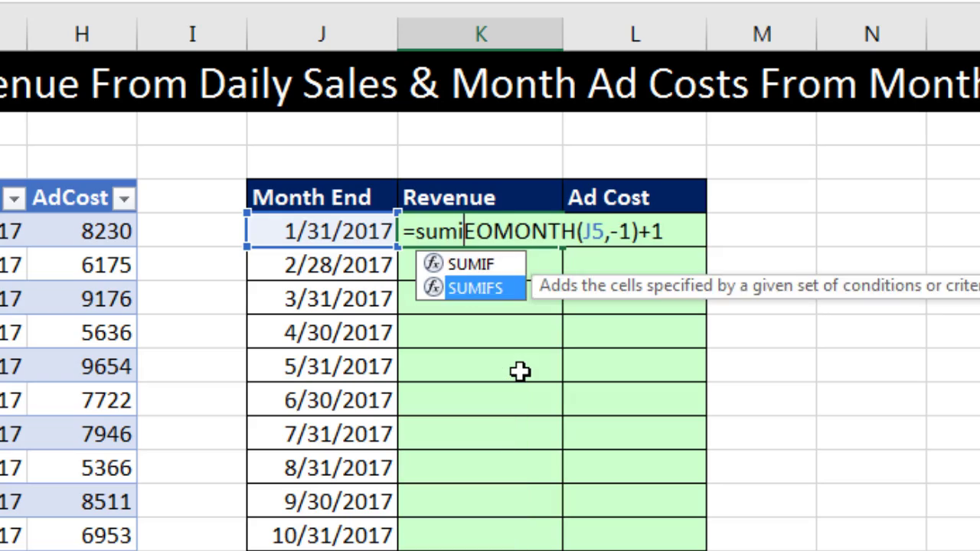
key(Tab)
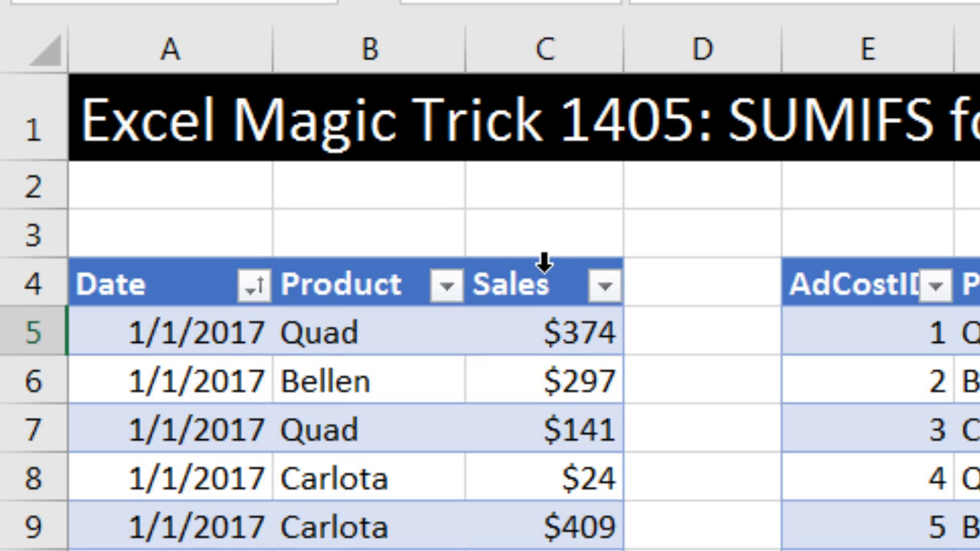
- Add fSales[Sales] as the sum range and fSales[Date] with a ">=" start-date criterion
click(519, 262)
key(ctrl+c)
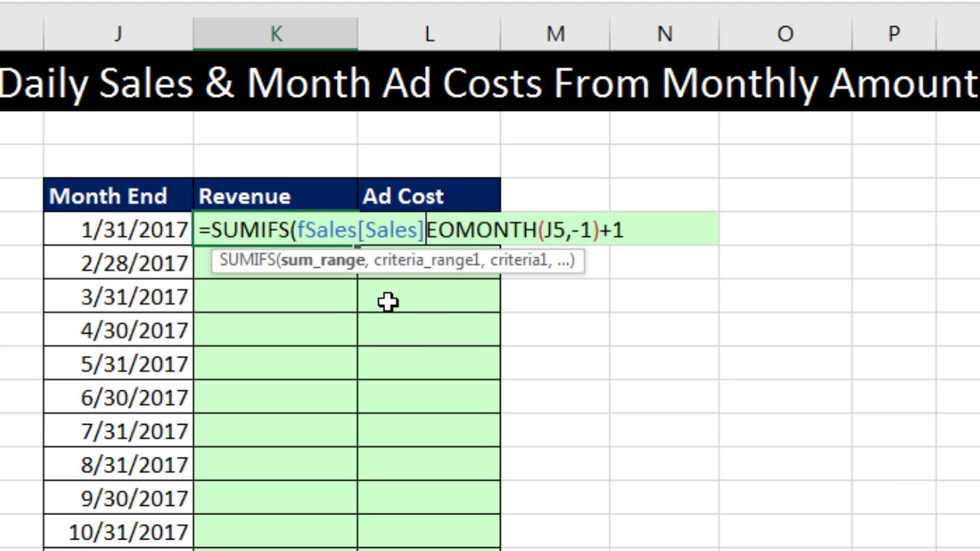
text(,)
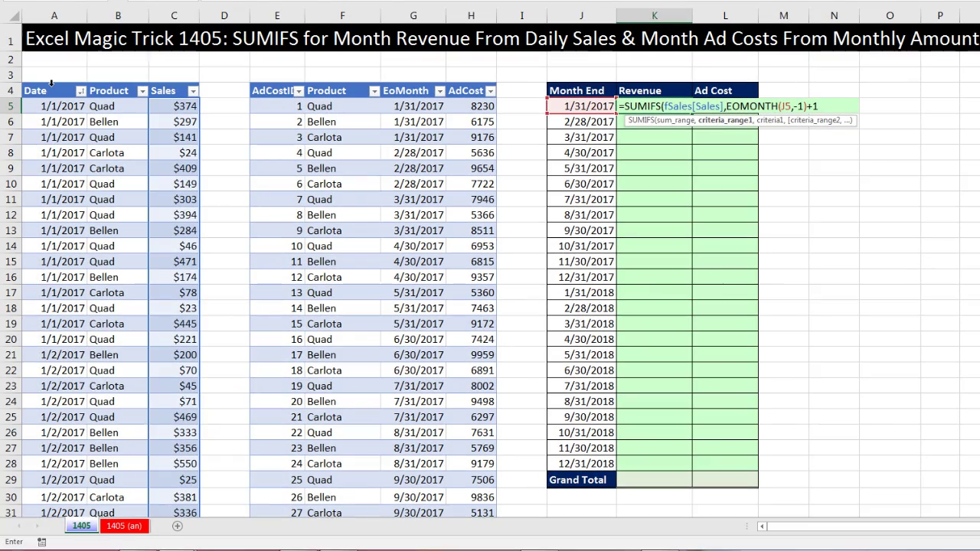
click(47, 84)
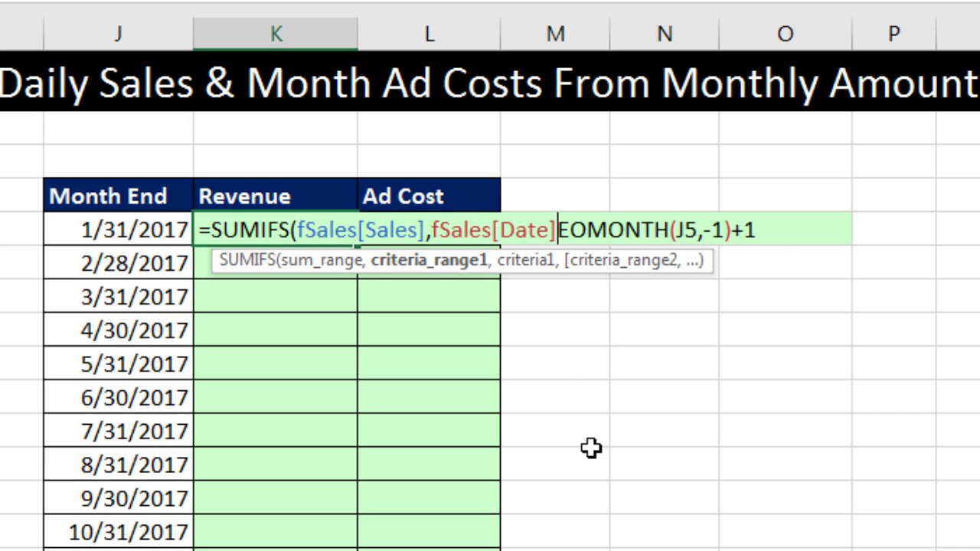
text(,)
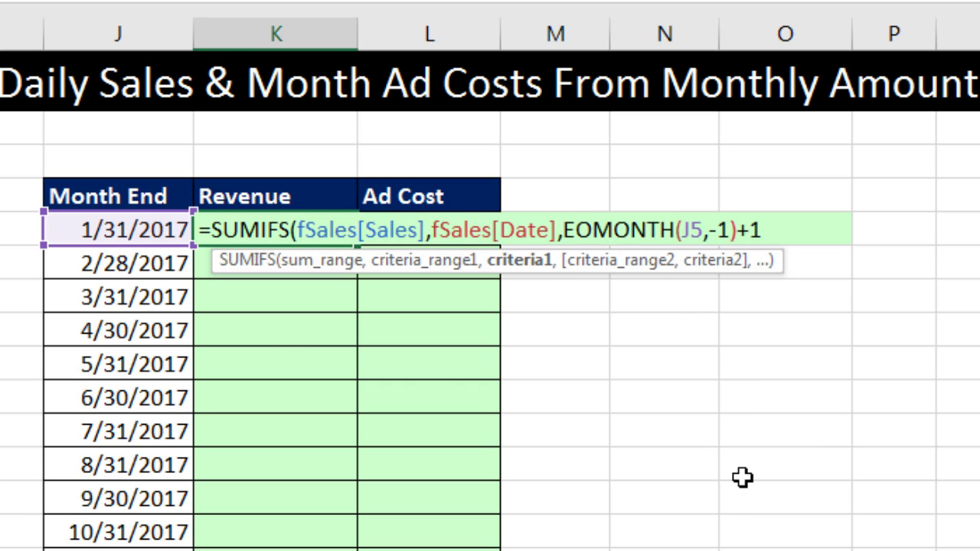
text(">)
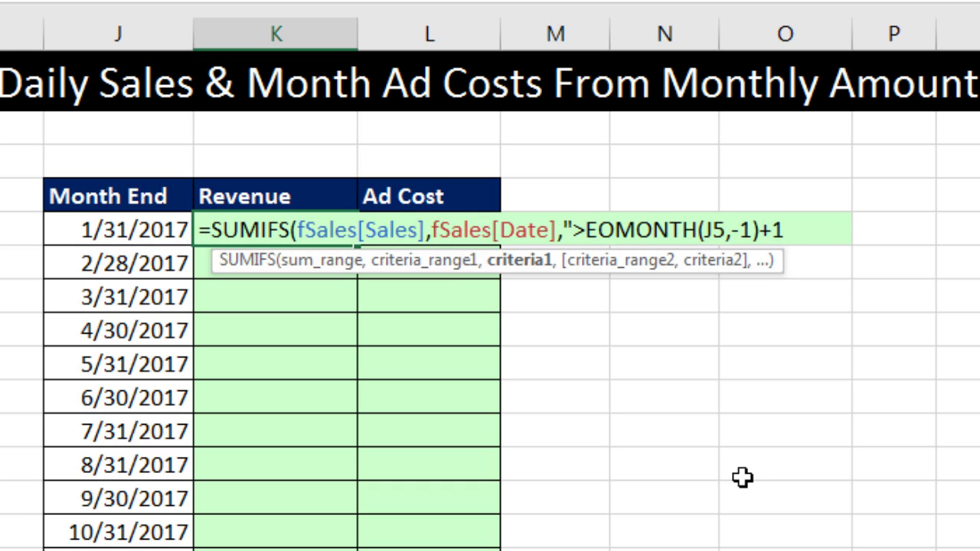
text(=)
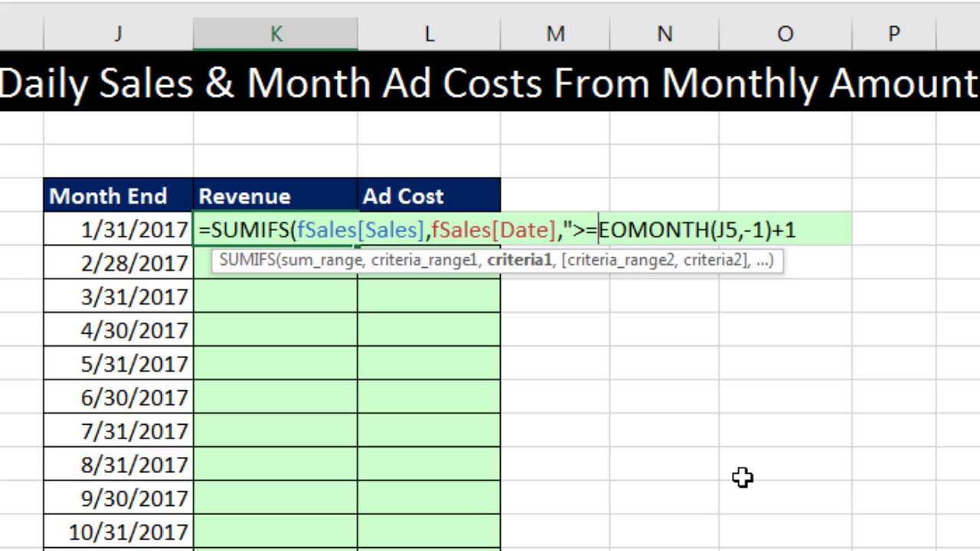
text("&)
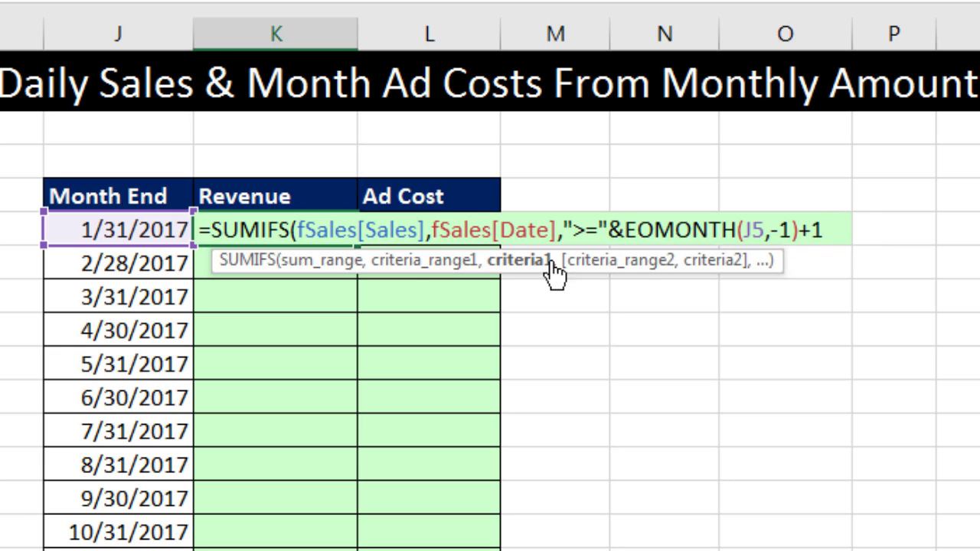
- Add the fSales[Date] "<="&J5 upper limit and enter the completed SUMIFS formula
click(528, 261)
click(840, 235)
text(,)
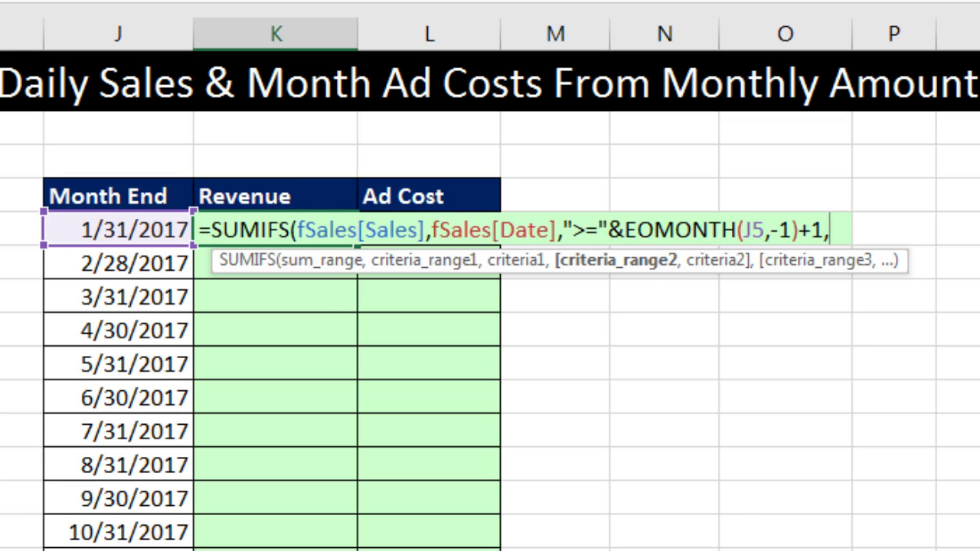
text(fSales[Date])
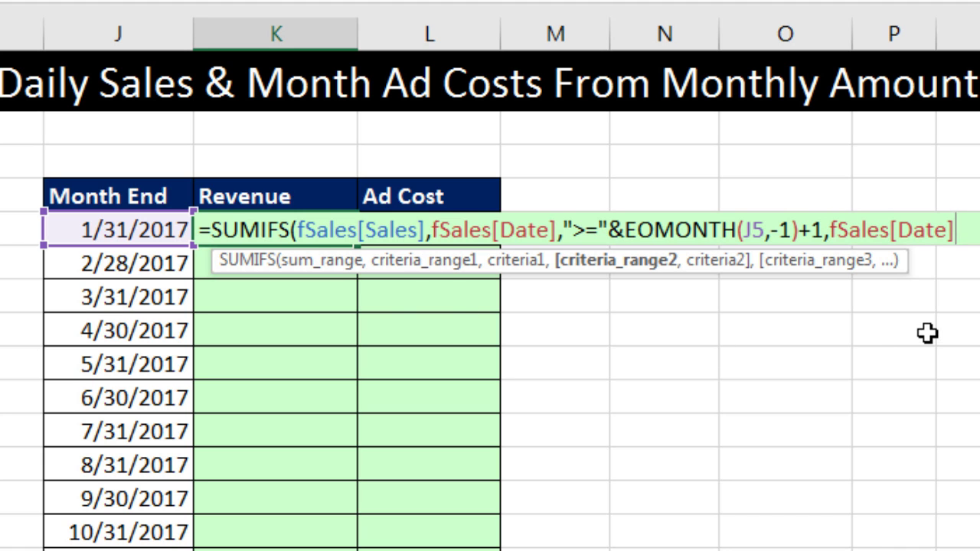
text(,)
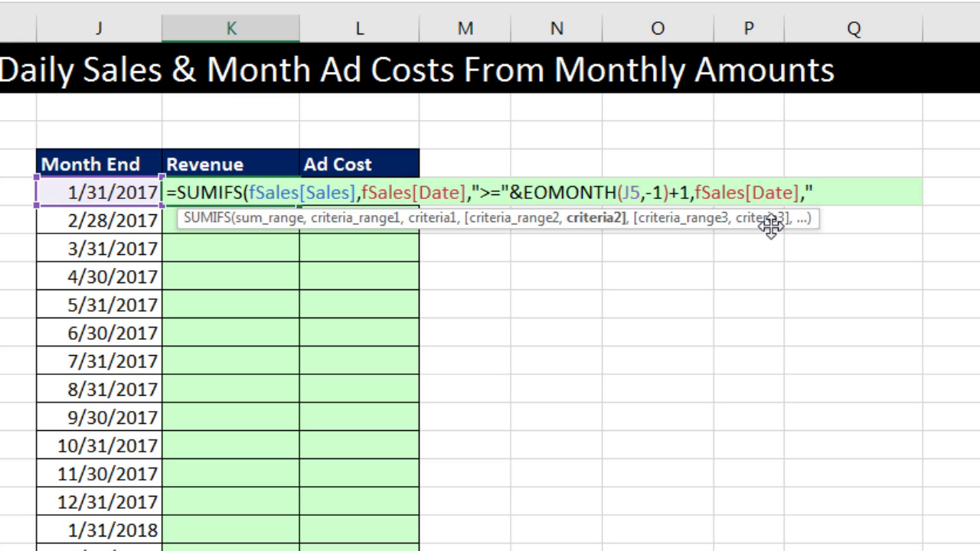
text("<="&)
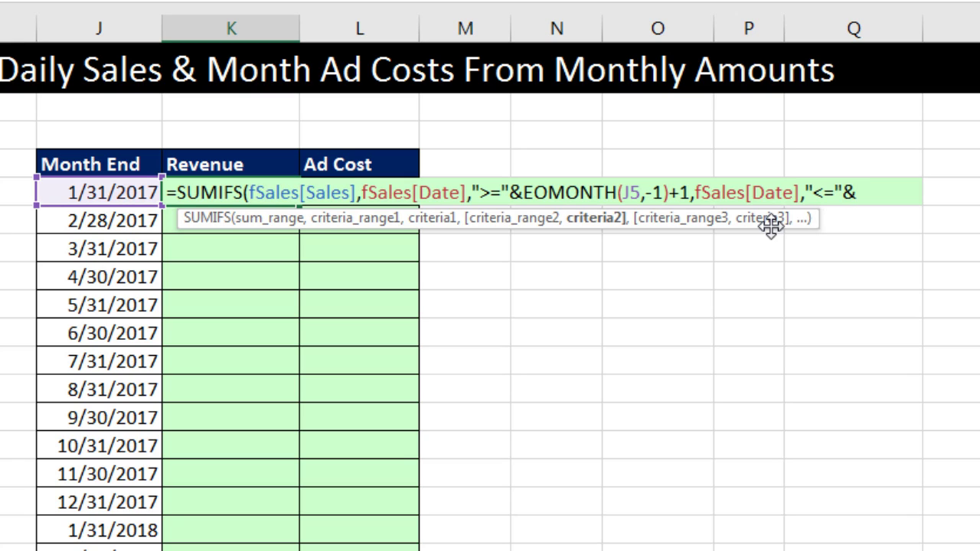
click(103, 195)
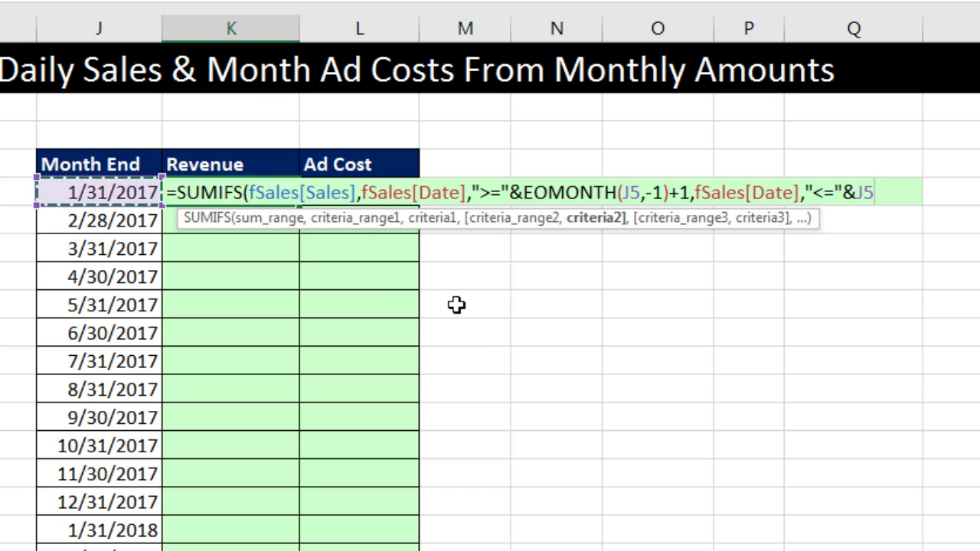
text())
key(ctrl+Return)
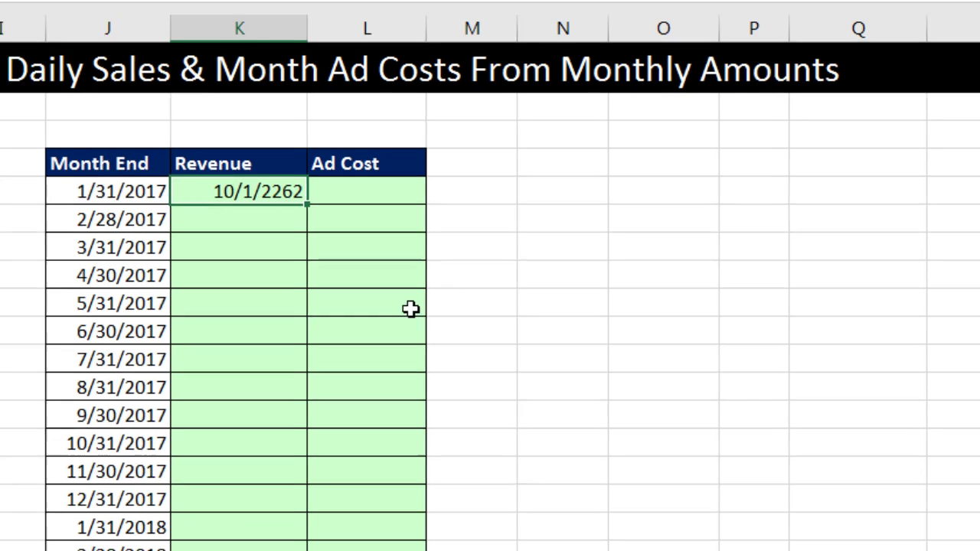
- Format K5 as Currency with no symbol and two decimals
key(ctrl+1)
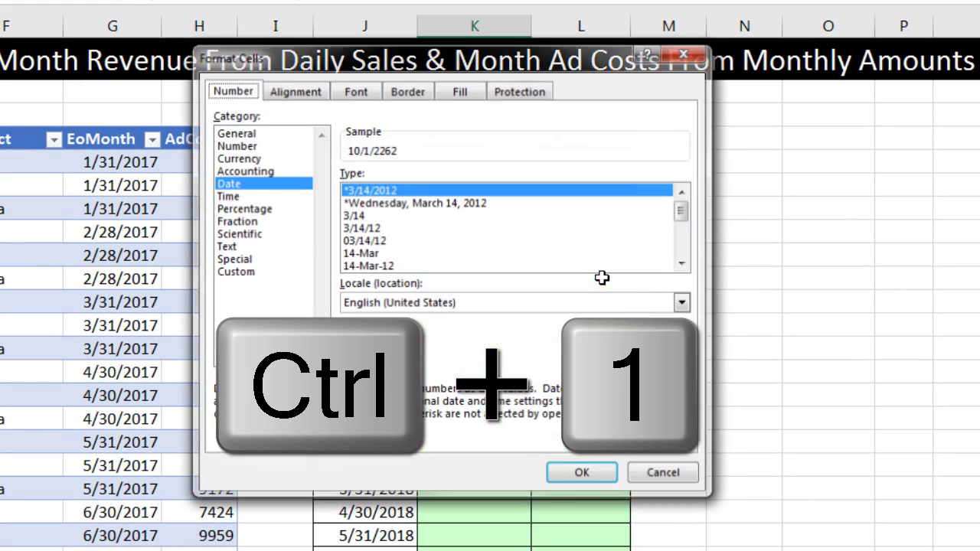
click(244, 159)
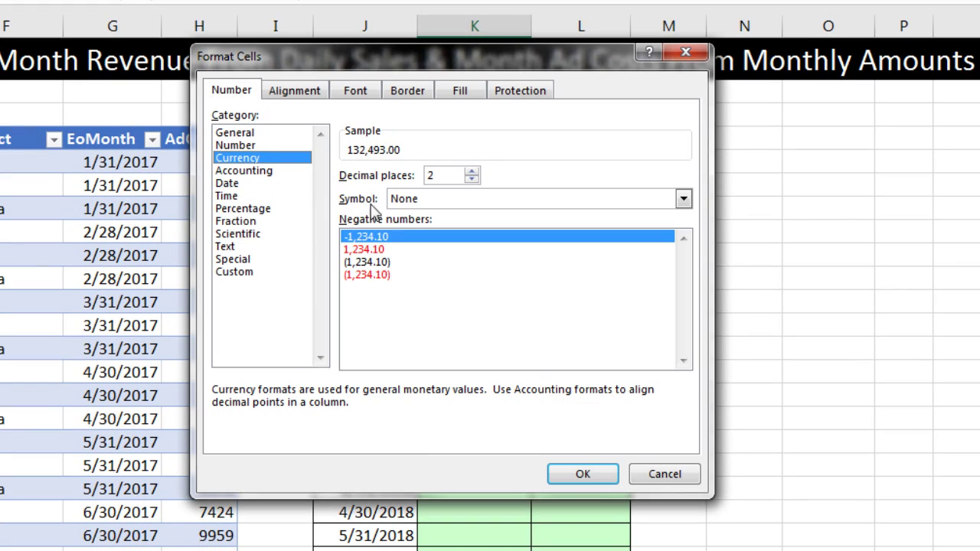
click(585, 474)
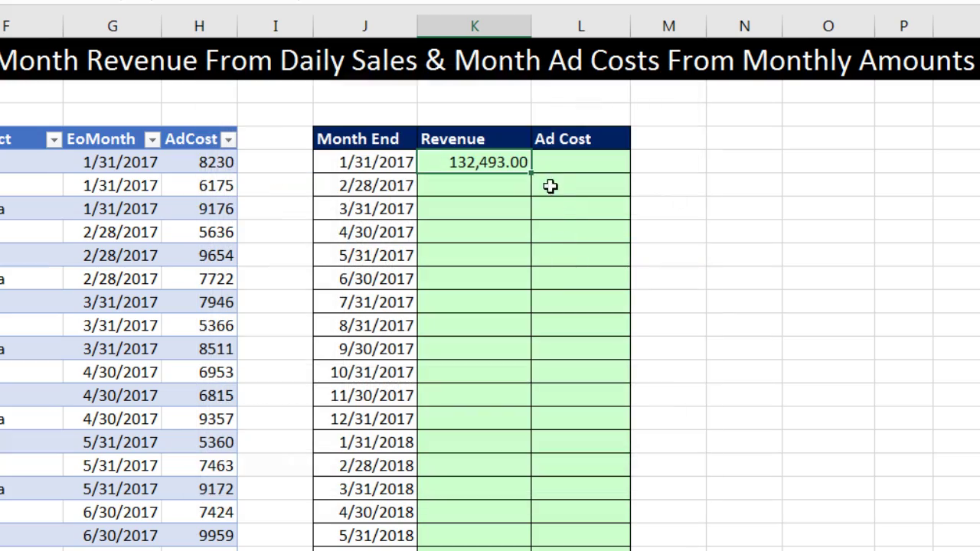
- Fill the revenue formula down to K28 and check K28's references
drag(531, 174, 548, 550)
drag(571, 488, 569, 550)
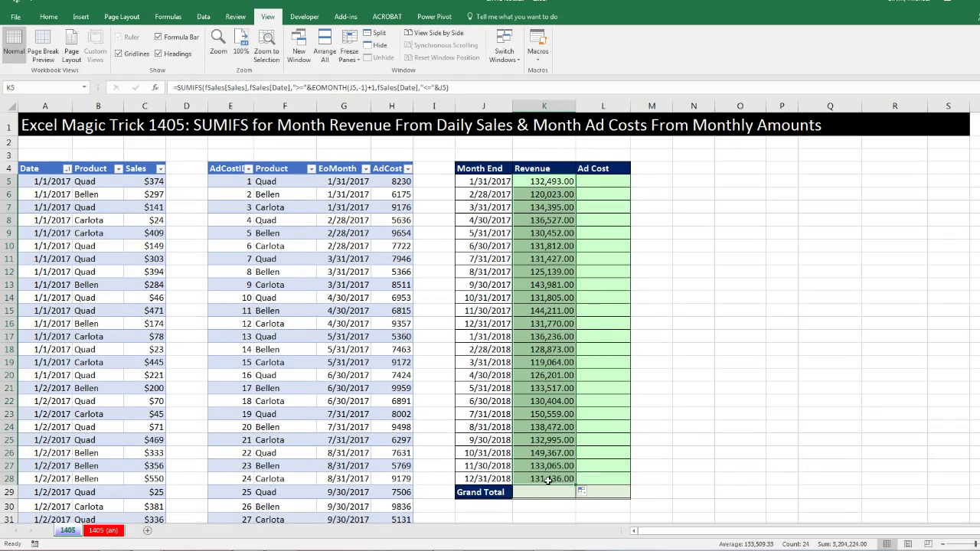
click(547, 480)
key(F2)
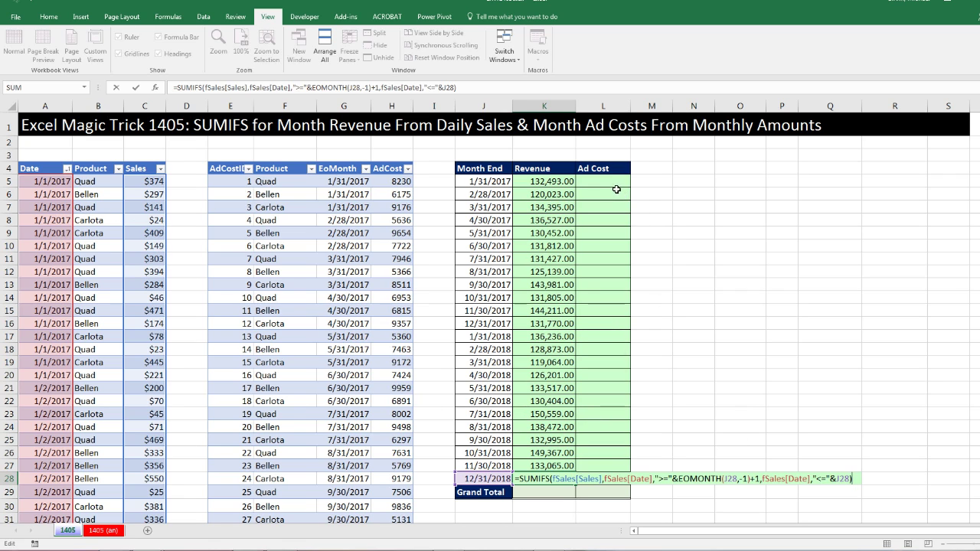
key(Escape)
click(612, 184)
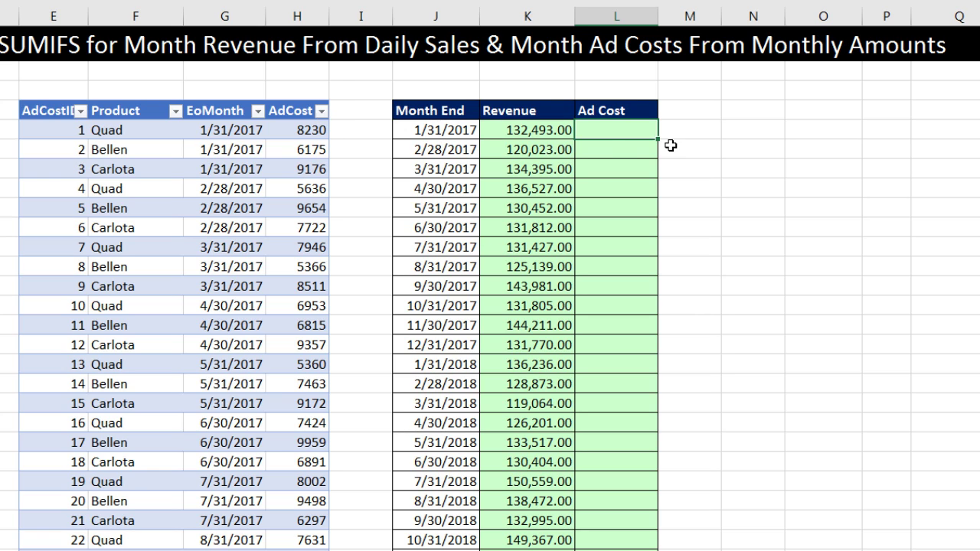
- Enter =SUMIFS(fAdCost[AdCost],fAdCost[EoMonth],J5) in L5 and fill it down to L28
text(=sumifs)
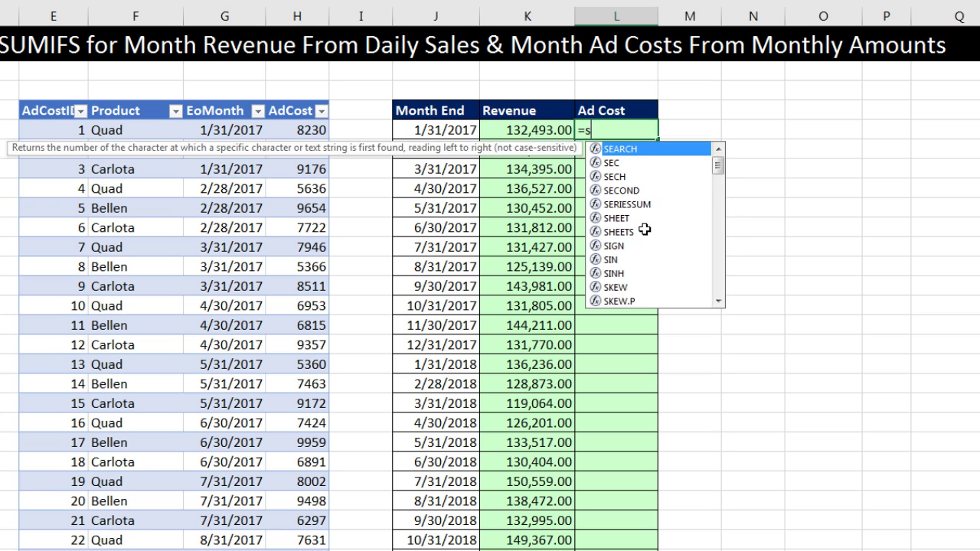
key(Tab)
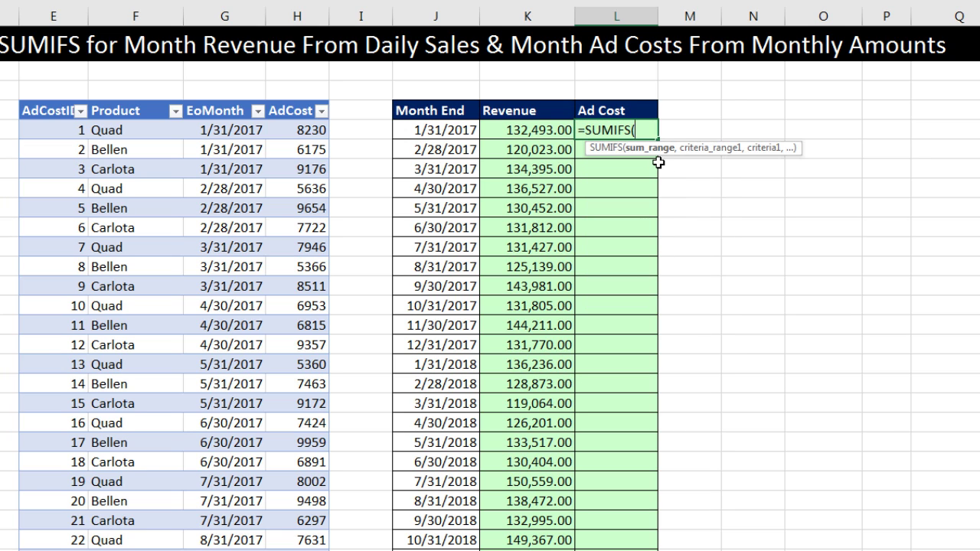
click(291, 100)
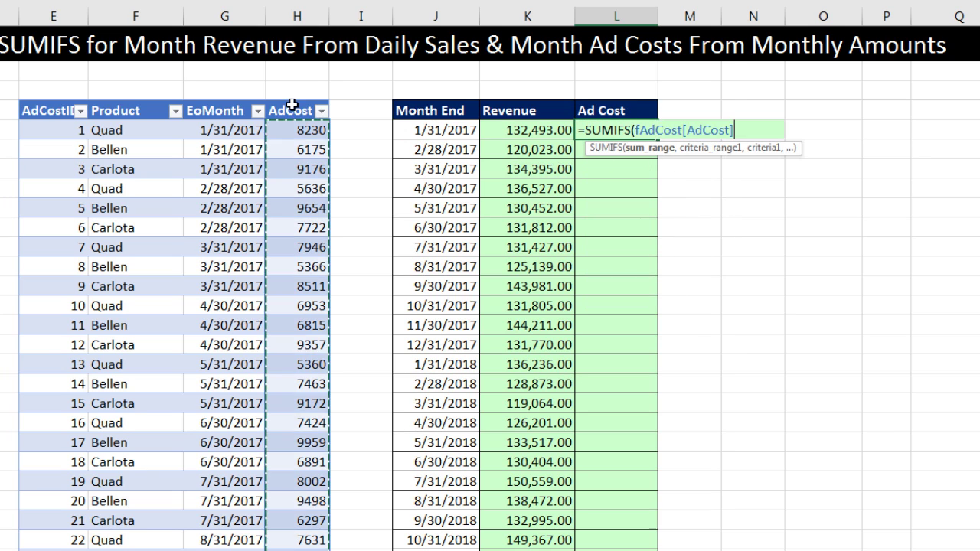
text(,)
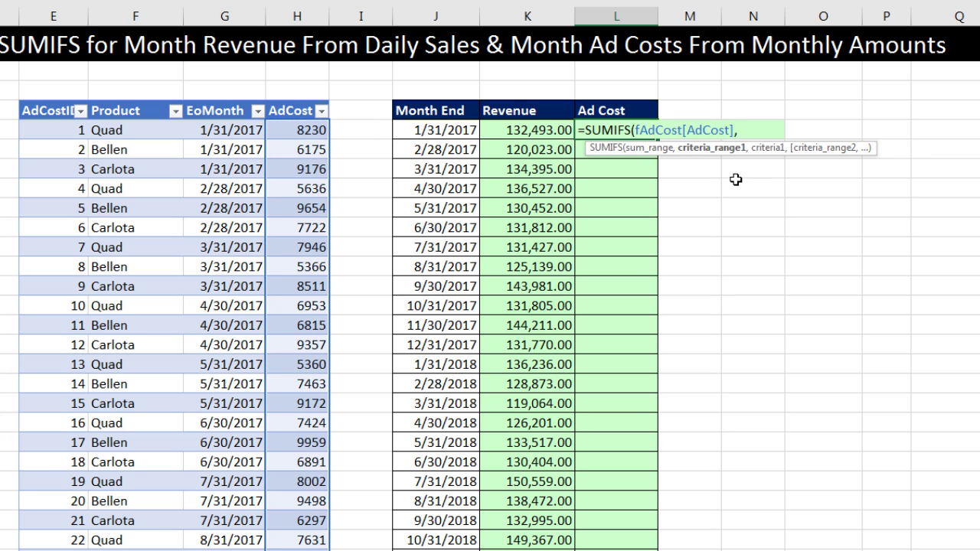
click(214, 101)
text(,)
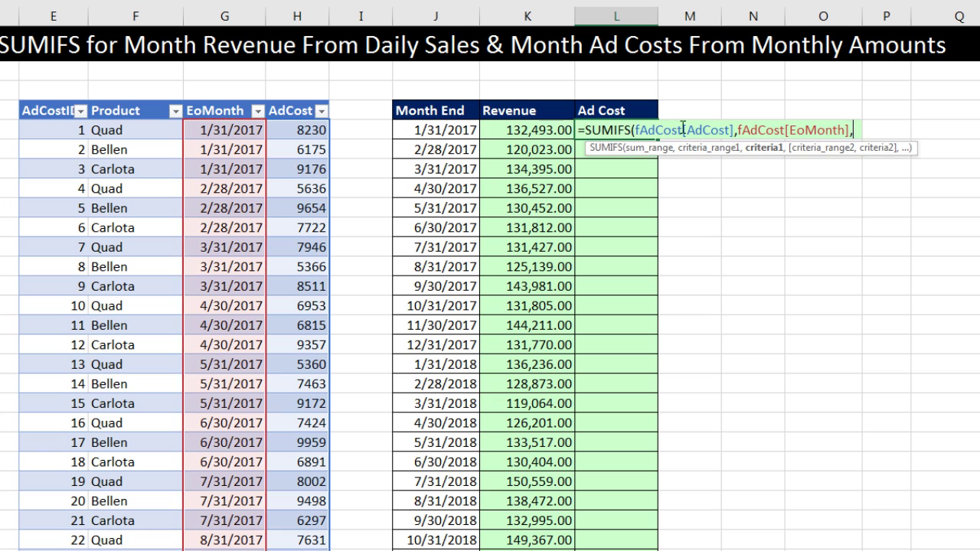
click(457, 129)
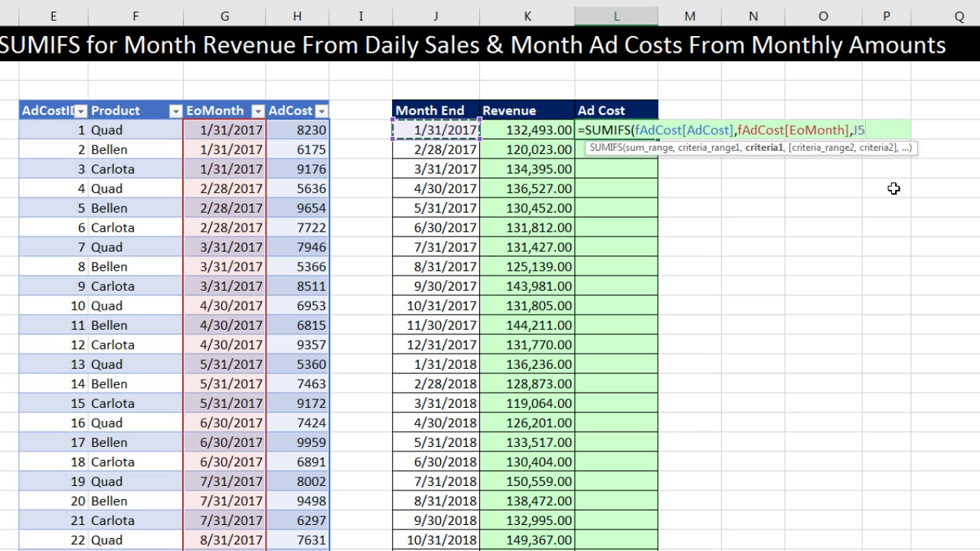
text())
key(ctrl+Return)
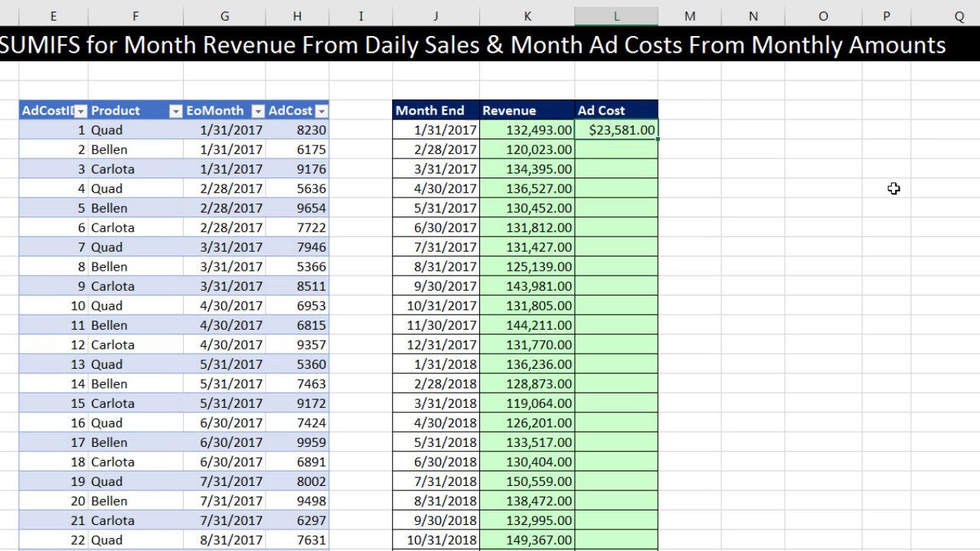
drag(658, 140, 657, 550)
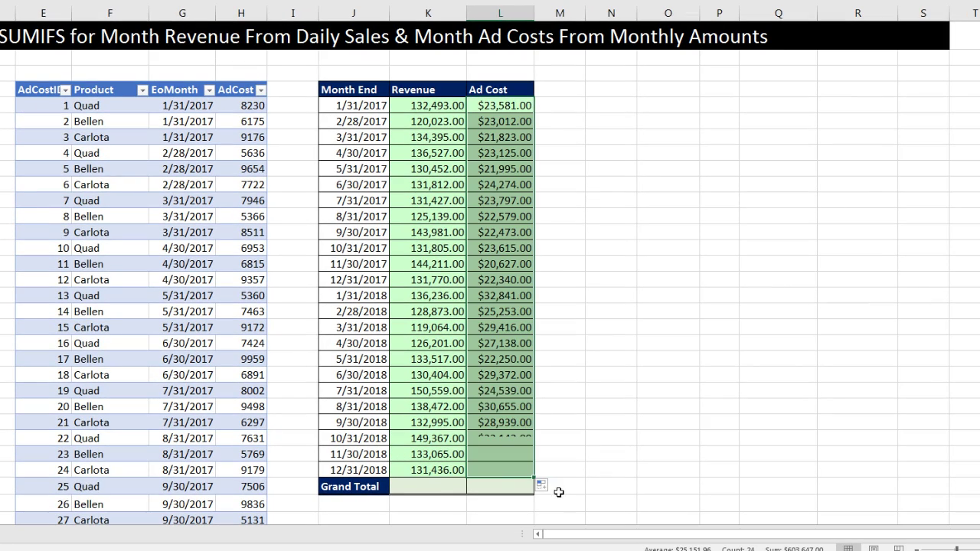
- Add a SUM in K29 and copy it to L29 for the Ad Cost total
click(437, 486)
key(alt+equal)
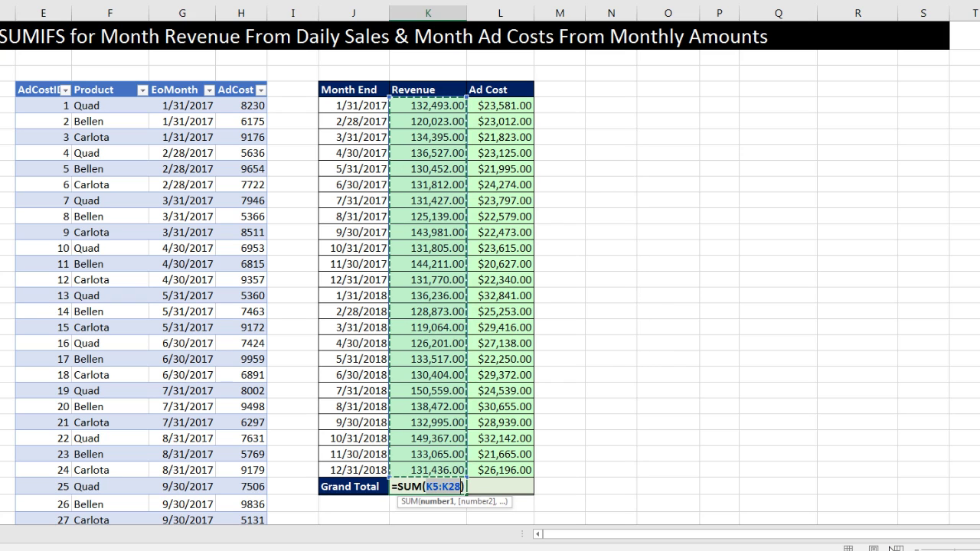
key(ctrl+Return)
drag(466, 494, 534, 495)
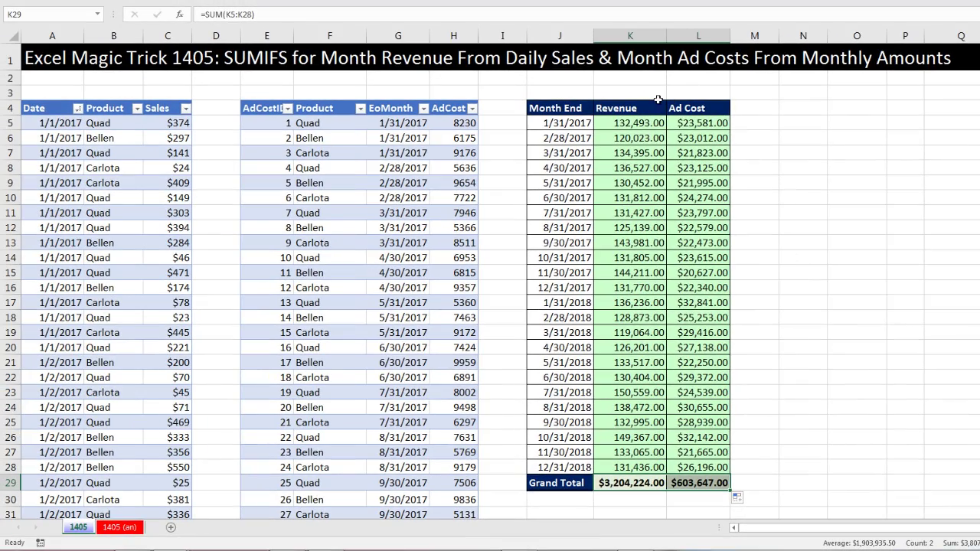
- Review the SUMIFS formulas in K5 and L5
double_click(629, 127)
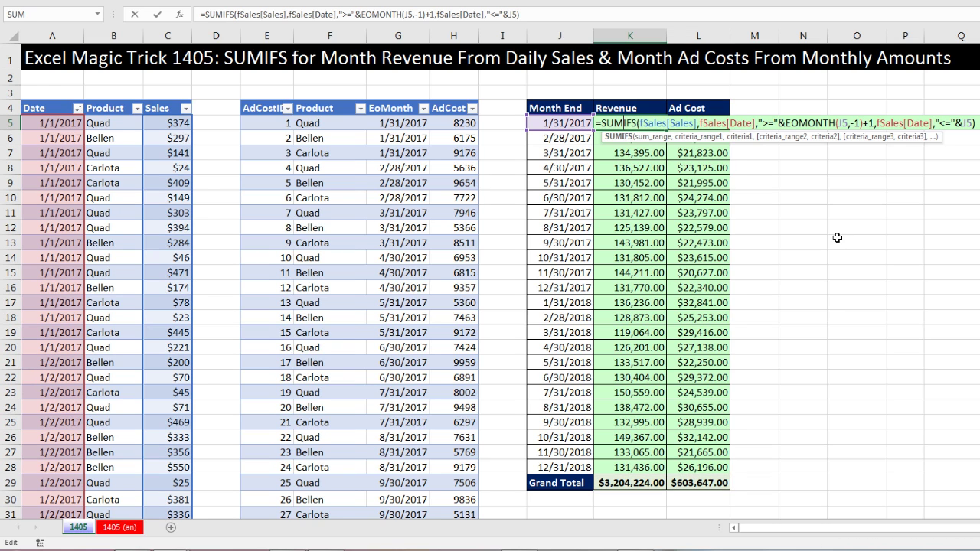
key(Escape)
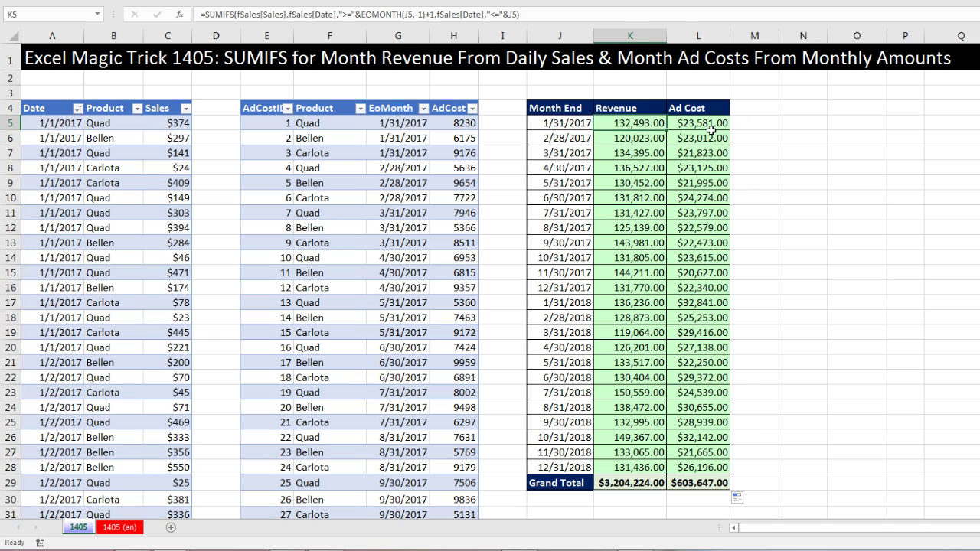
click(707, 125)
key(F2)
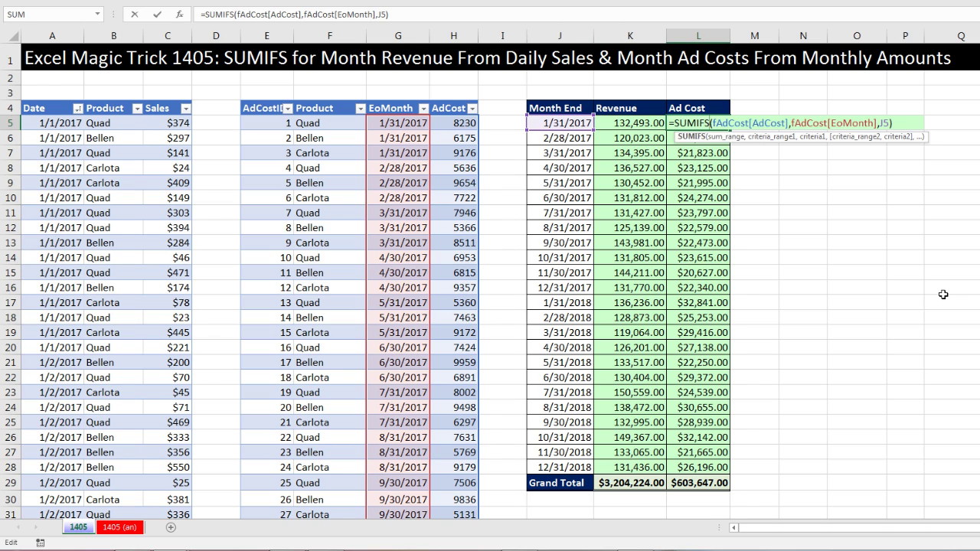